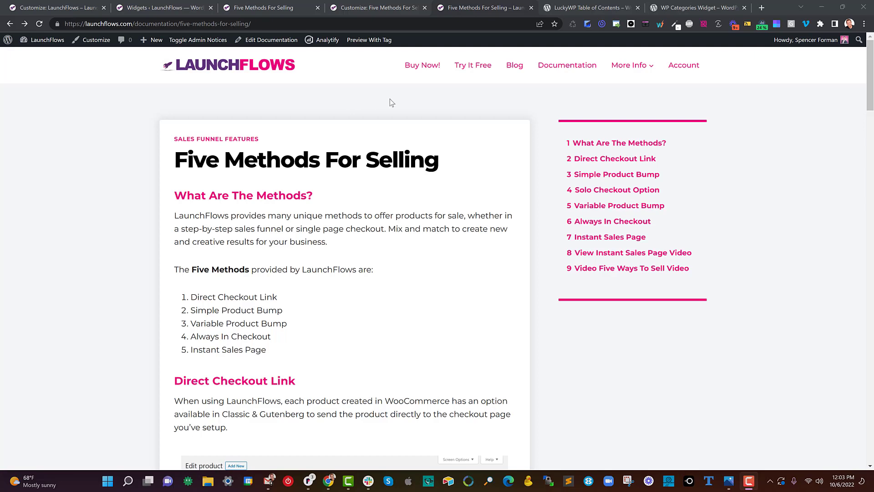
Compare the styled Five Methods For Selling page with the customizer preview and the plain documentation page
{"action": "left_click", "coordinate": [241, 9]}
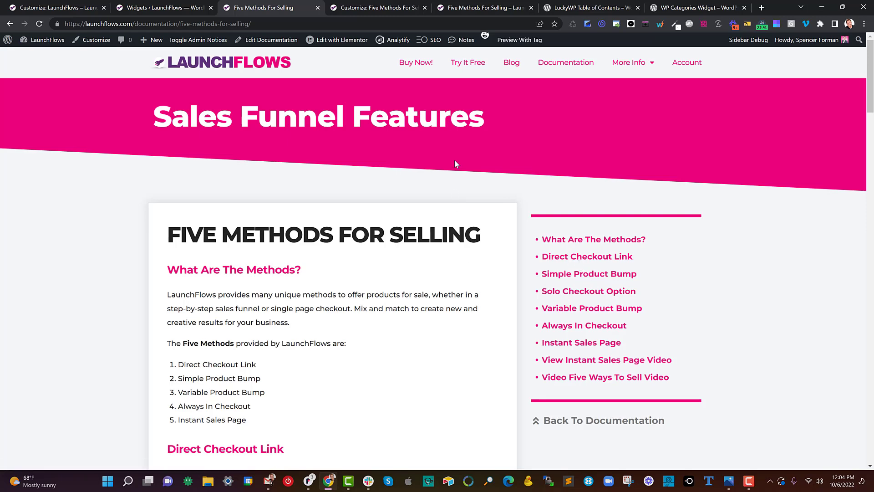
{"action": "left_click", "coordinate": [388, 5]}
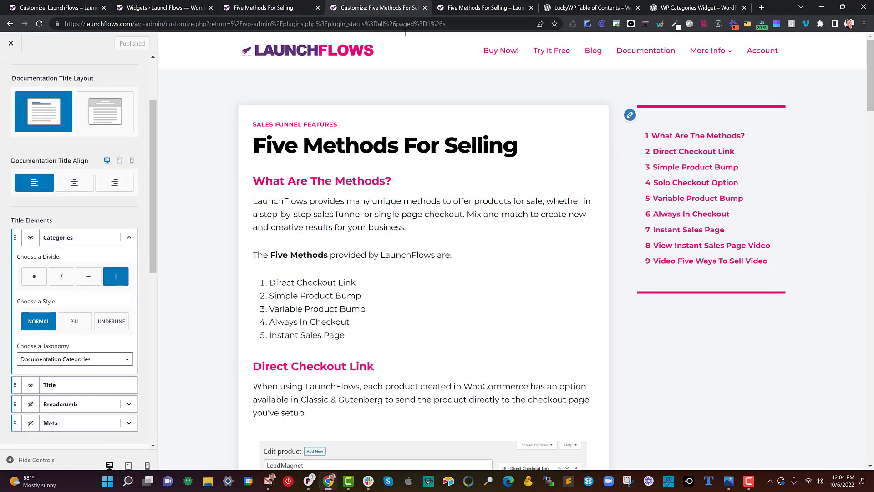
{"action": "left_click", "coordinate": [468, 7]}
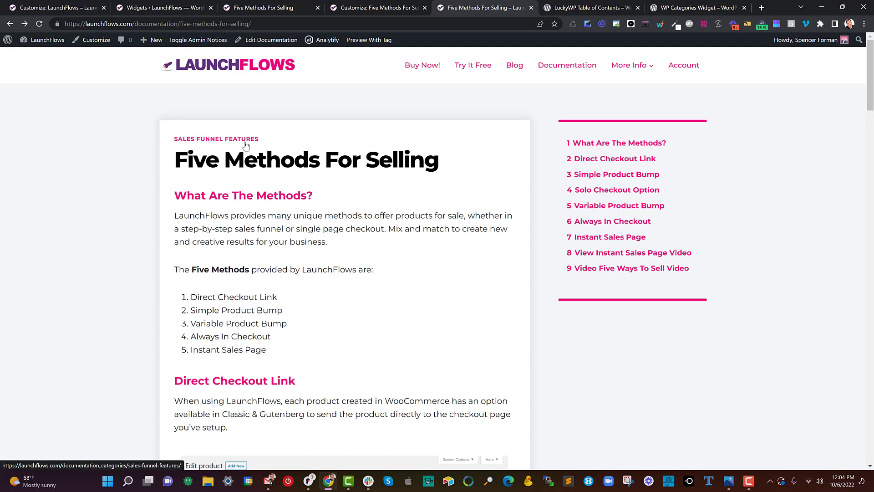
Inspect the SALES FUNNEL FEATURES category label, then return to the uppercase-title page
{"action": "left_click_drag", "start_coordinate": [272, 142], "coordinate": [174, 141]}
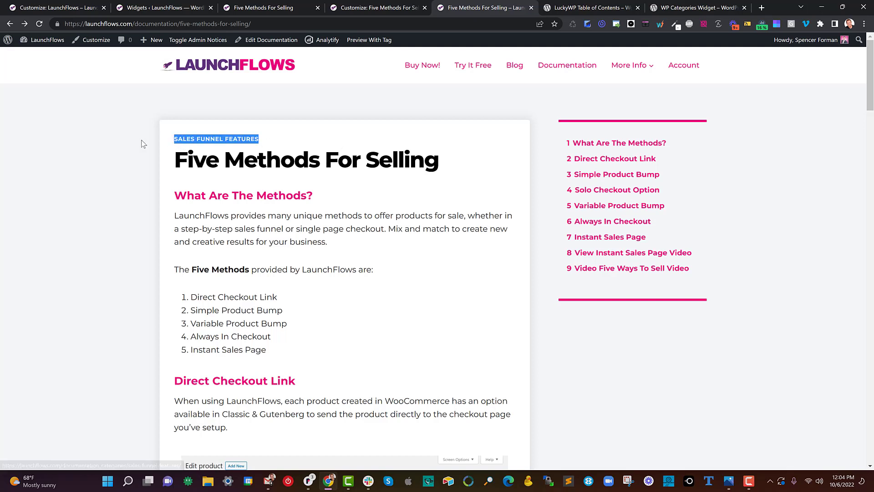
{"action": "left_click", "coordinate": [127, 137]}
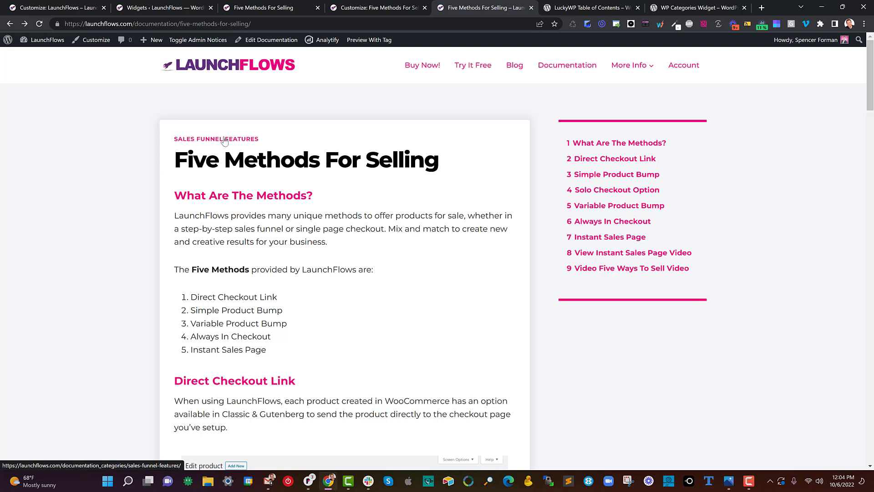
{"action": "left_click", "coordinate": [292, 8]}
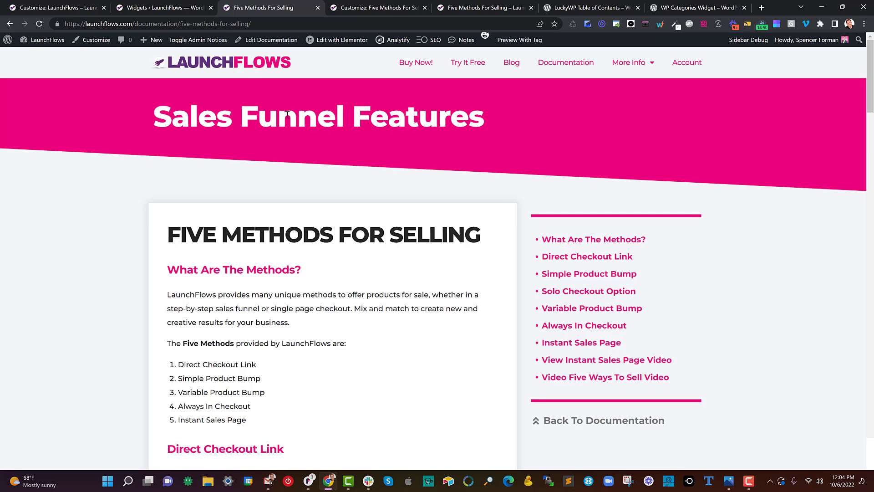
Scroll through the plain documentation page, then view the LuckyWP Table of Contents plugin listing
{"action": "left_click", "coordinate": [493, 8]}
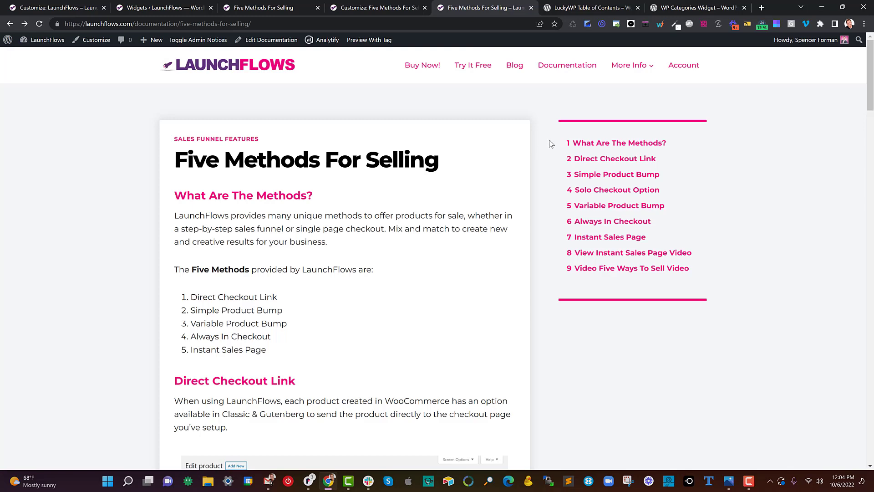
{"action": "scroll", "coordinate": [263, 208], "scroll_direction": "down", "scroll_amount": 2}
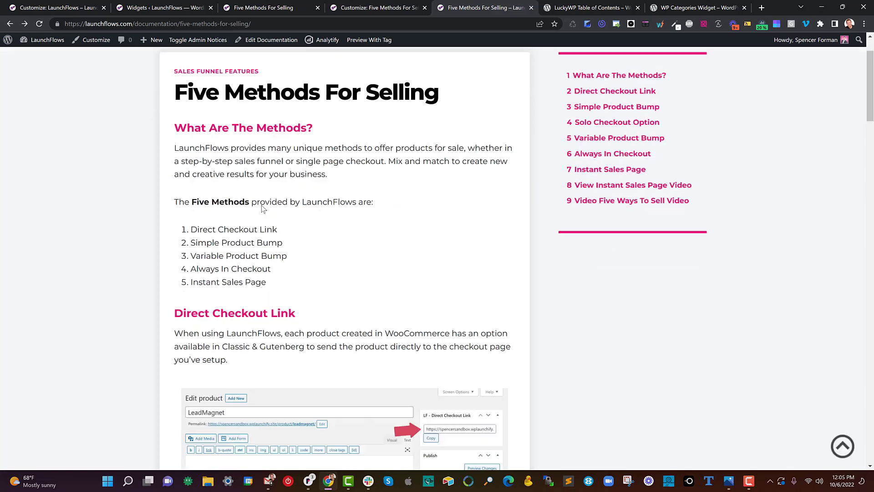
{"action": "scroll", "coordinate": [262, 209], "scroll_direction": "up", "scroll_amount": 2}
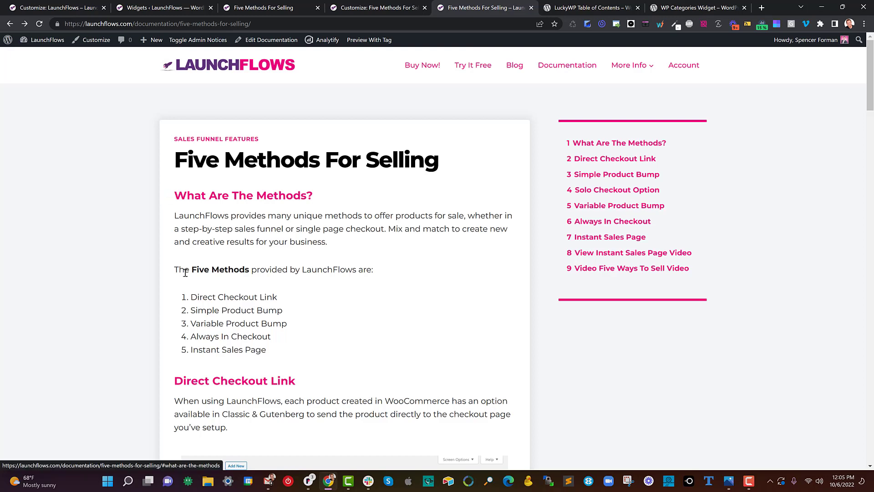
{"action": "scroll", "coordinate": [184, 278], "scroll_direction": "down", "scroll_amount": 3}
{"action": "scroll", "coordinate": [191, 295], "scroll_direction": "down", "scroll_amount": 2}
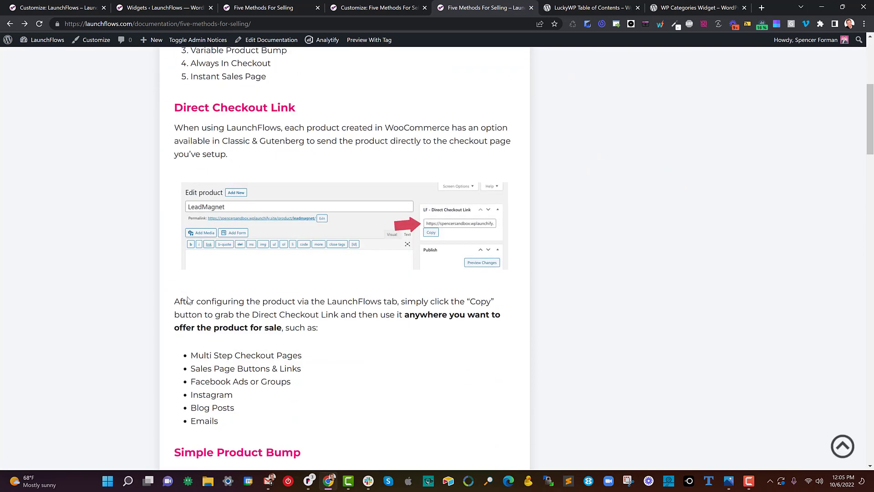
{"action": "scroll", "coordinate": [196, 273], "scroll_direction": "up", "scroll_amount": 7}
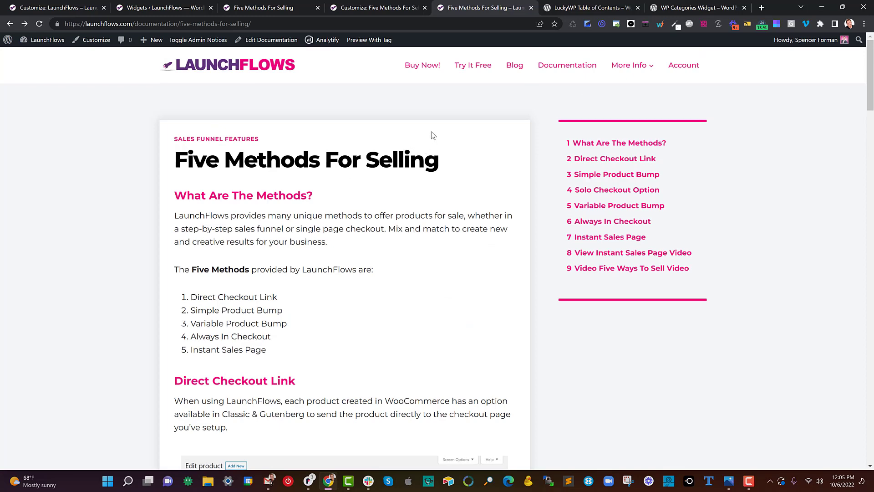
{"action": "left_click", "coordinate": [577, 12]}
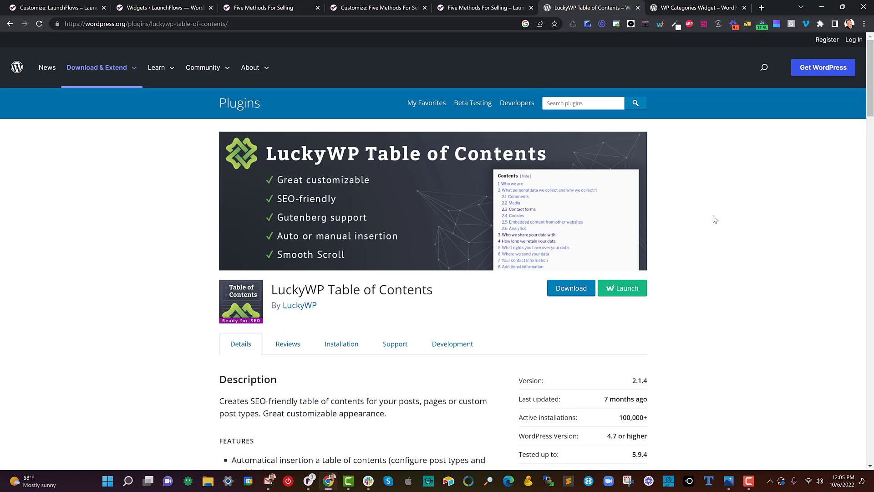
Browse the LuckyWP Table of Contents features and ratings, then return to the LaunchFlows documentation tab
{"action": "scroll", "coordinate": [720, 212], "scroll_direction": "down", "scroll_amount": 6}
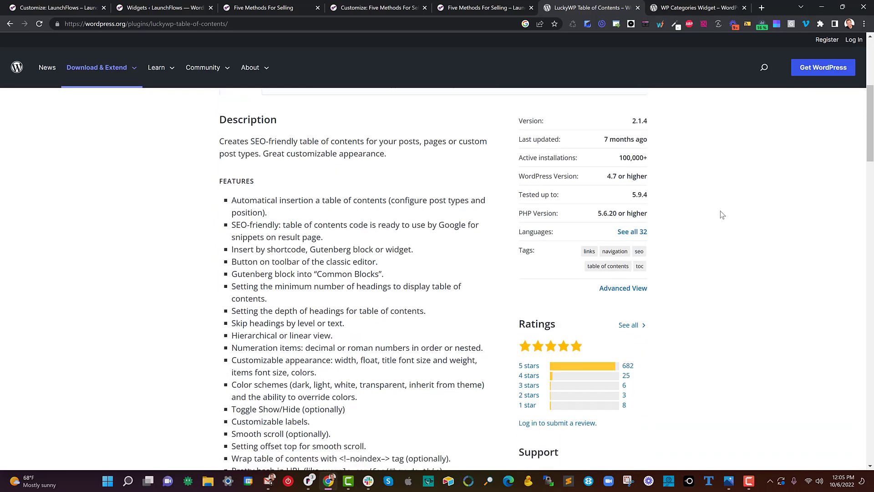
{"action": "scroll", "coordinate": [720, 211], "scroll_direction": "up", "scroll_amount": 5}
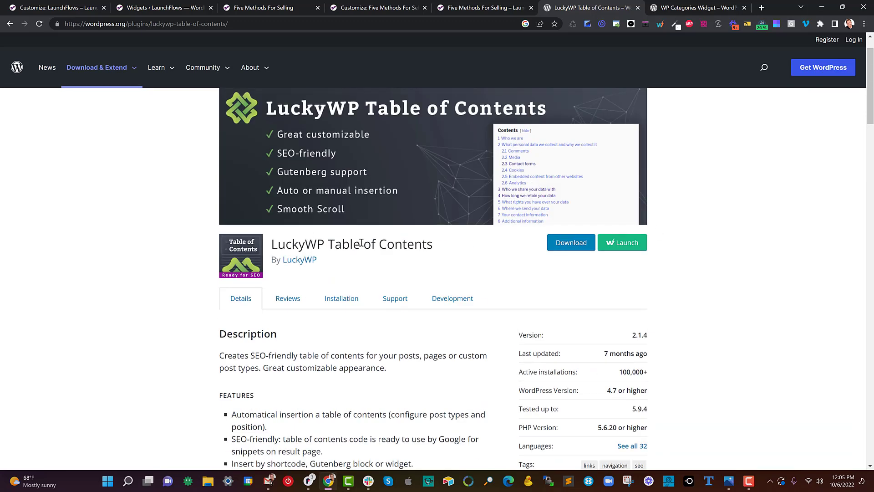
{"action": "scroll", "coordinate": [438, 245], "scroll_direction": "down", "scroll_amount": 6}
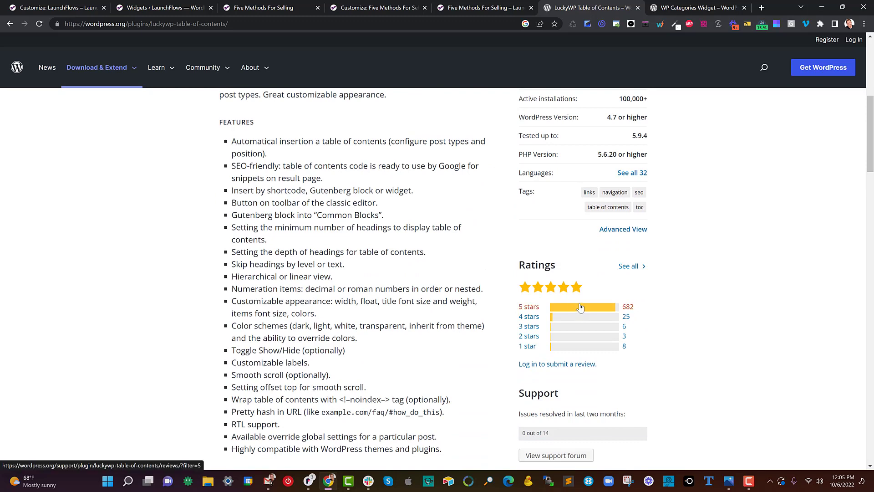
{"action": "scroll", "coordinate": [581, 273], "scroll_direction": "up", "scroll_amount": 7}
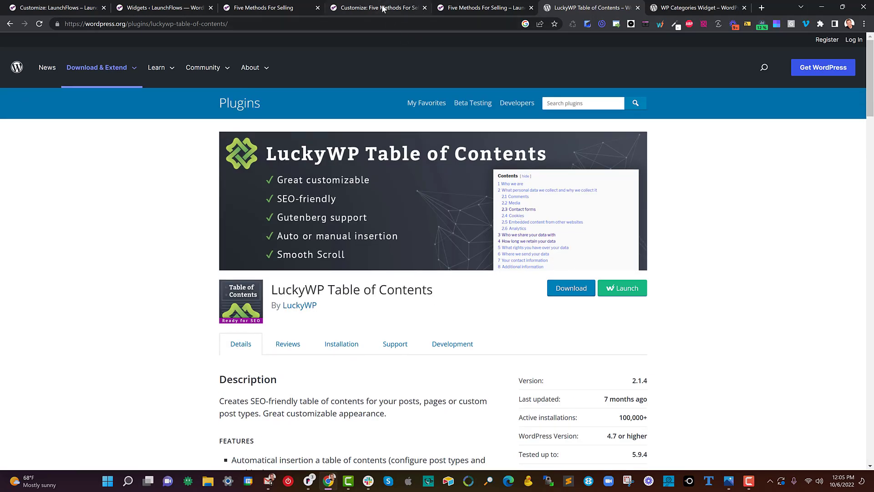
{"action": "left_click", "coordinate": [467, 8]}
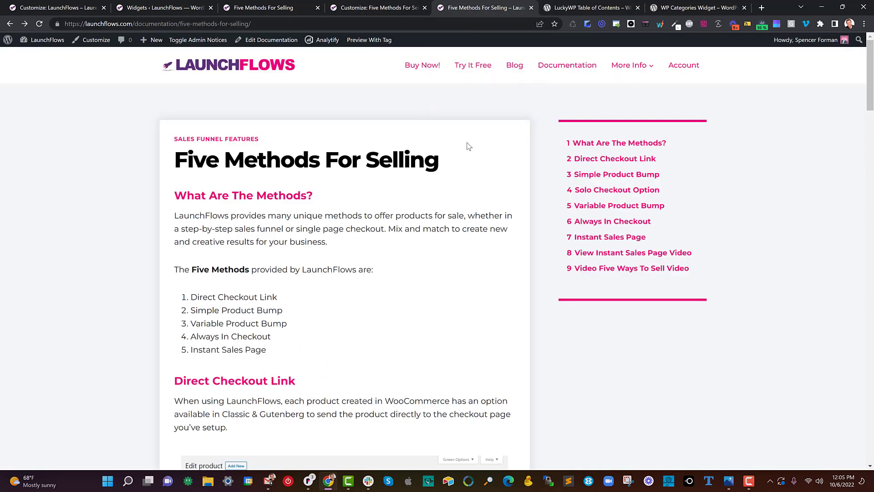
Navigate the Customizer up to Posts/Pages Layout and open the Documentation Layout settings
{"action": "left_click", "coordinate": [383, 8]}
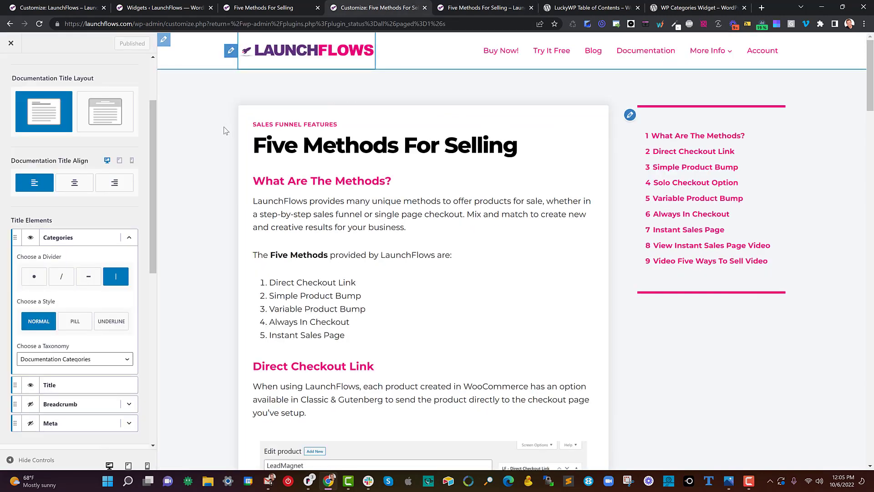
{"action": "scroll", "coordinate": [73, 91], "scroll_direction": "up", "scroll_amount": 3}
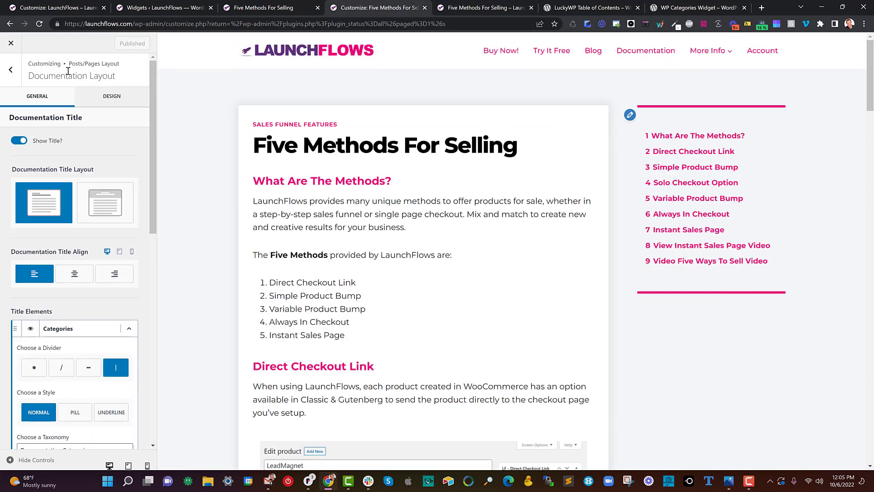
{"action": "left_click", "coordinate": [12, 71]}
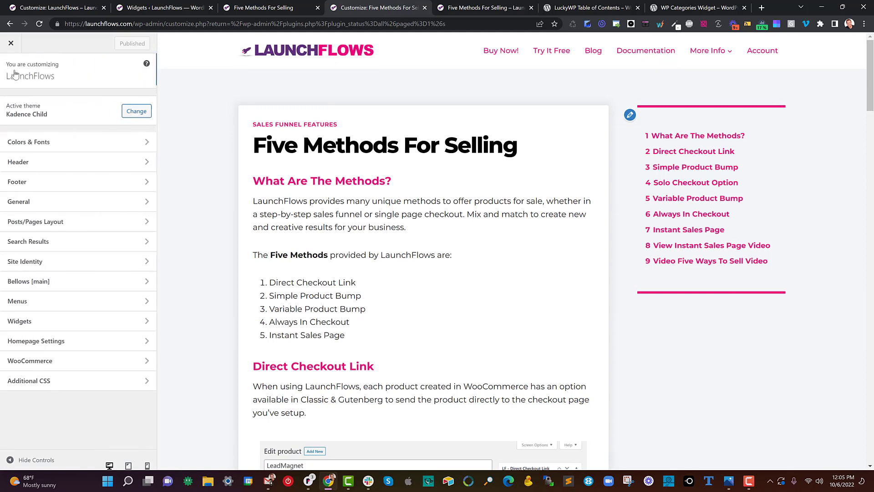
{"action": "left_click", "coordinate": [42, 228]}
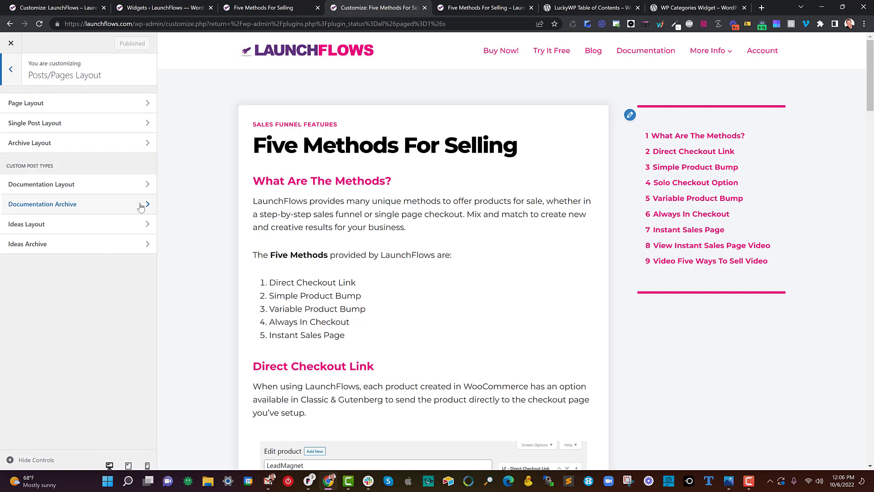
{"action": "left_click", "coordinate": [128, 185]}
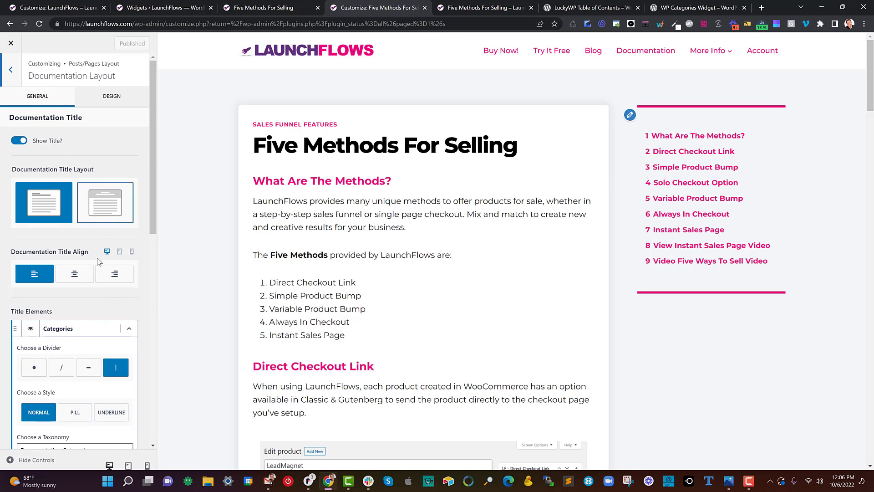
{"action": "left_click", "coordinate": [129, 328]}
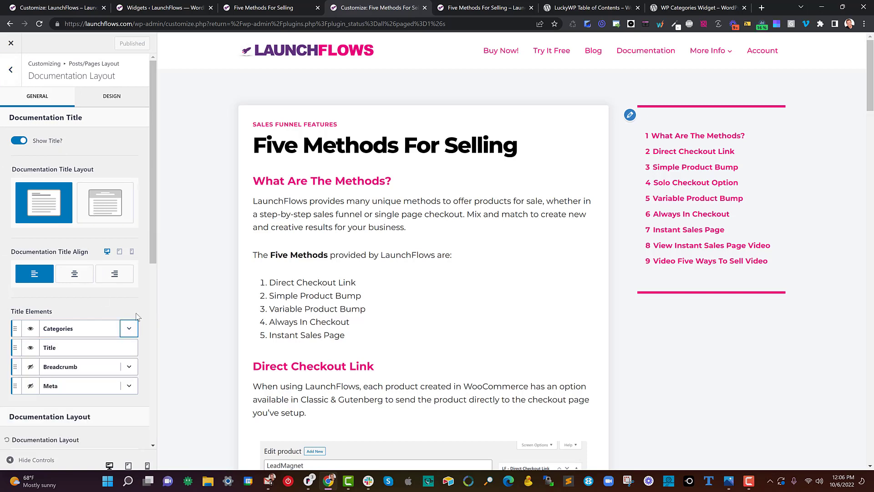
{"action": "scroll", "coordinate": [136, 316], "scroll_direction": "down", "scroll_amount": 3}
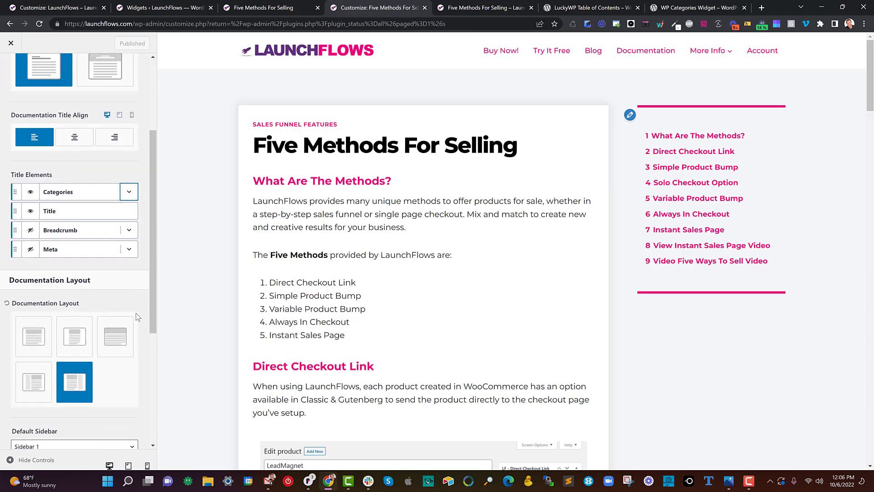
{"action": "scroll", "coordinate": [93, 240], "scroll_direction": "up", "scroll_amount": 3}
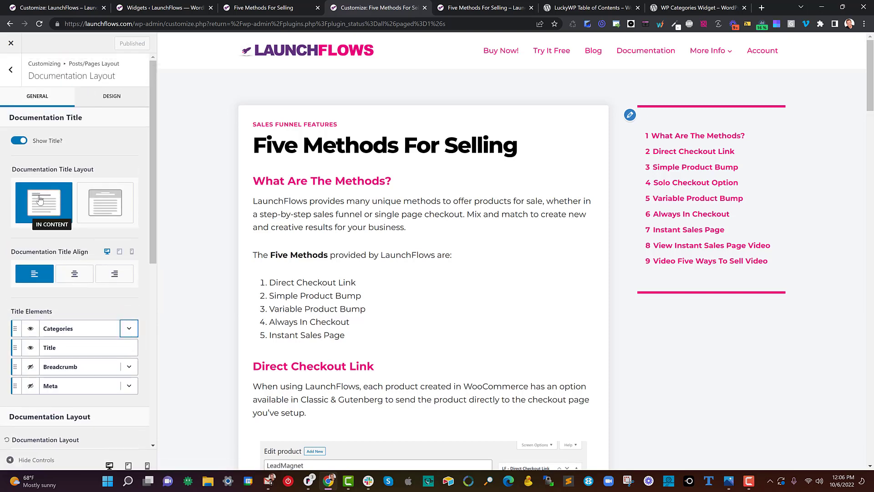
{"action": "left_click_drag", "start_coordinate": [266, 146], "coordinate": [359, 147]}
{"action": "scroll", "coordinate": [45, 196], "scroll_direction": "down", "scroll_amount": 2}
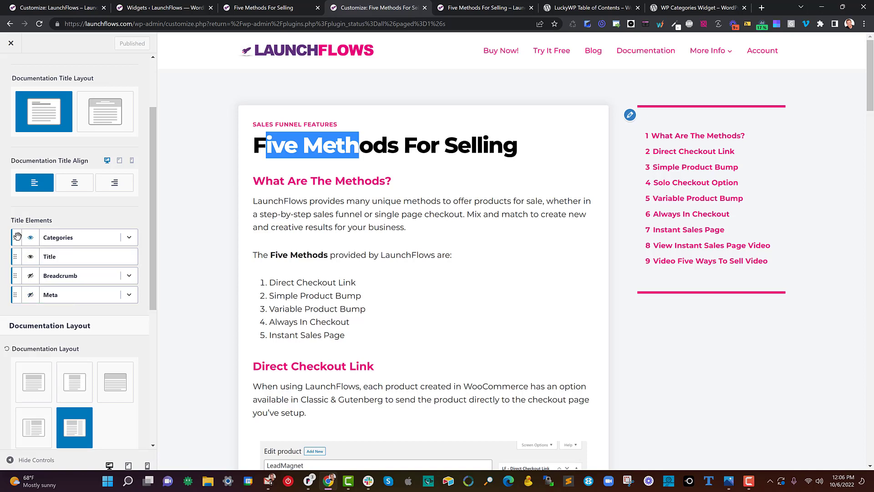
{"action": "left_click_drag", "start_coordinate": [15, 237], "coordinate": [18, 257]}
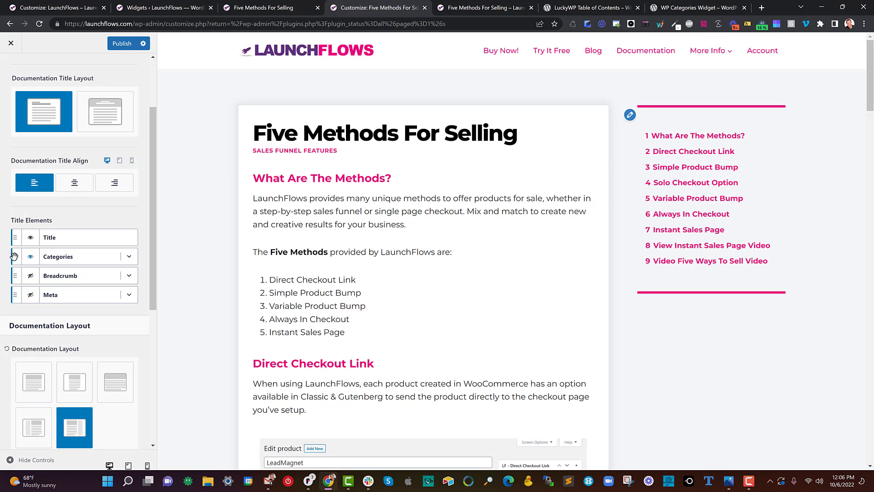
{"action": "left_click_drag", "start_coordinate": [14, 250], "coordinate": [14, 237]}
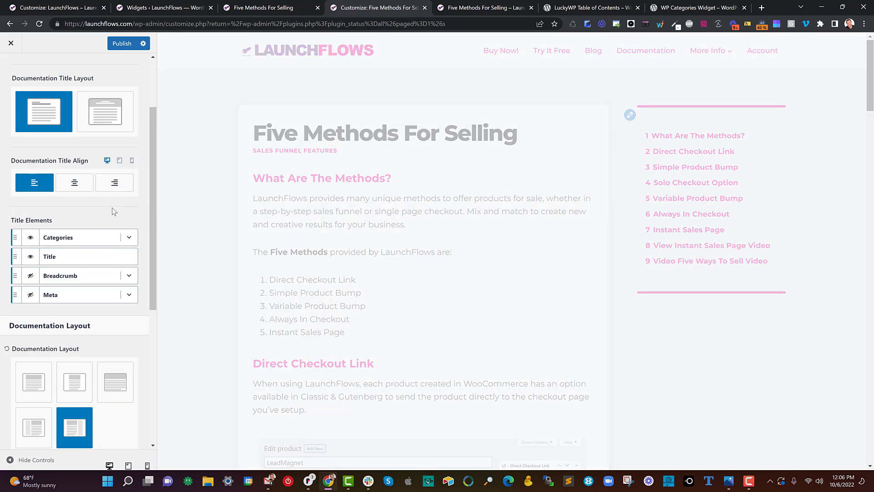
{"action": "scroll", "coordinate": [101, 255], "scroll_direction": "down", "scroll_amount": 4}
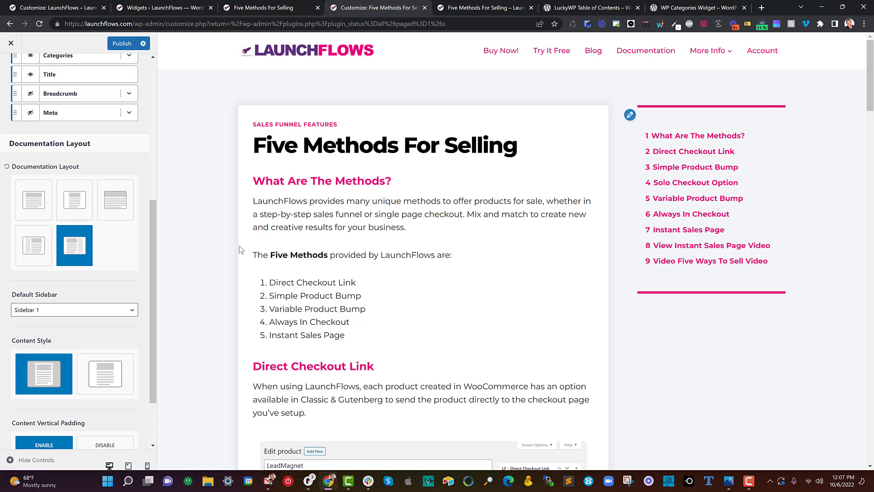
{"action": "left_click", "coordinate": [83, 248]}
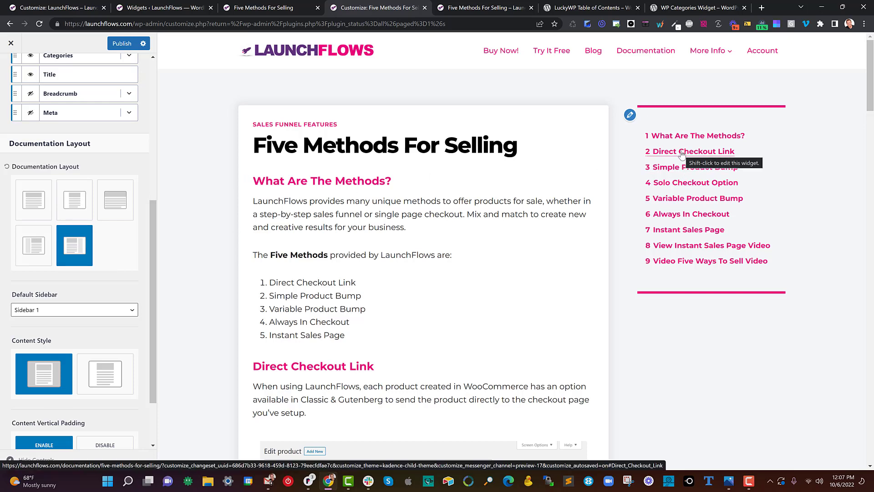
{"action": "scroll", "coordinate": [50, 317], "scroll_direction": "down", "scroll_amount": 2}
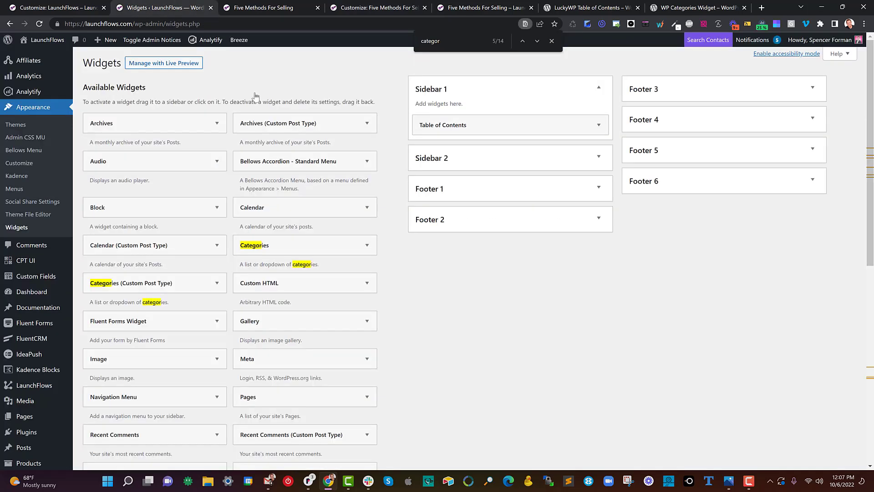
Inspect the Sidebar 1 Table of Contents widget settings, then switch to the Additional CSS panel
{"action": "left_click", "coordinate": [160, 8]}
{"action": "left_click", "coordinate": [599, 126]}
{"action": "left_click", "coordinate": [451, 148]}
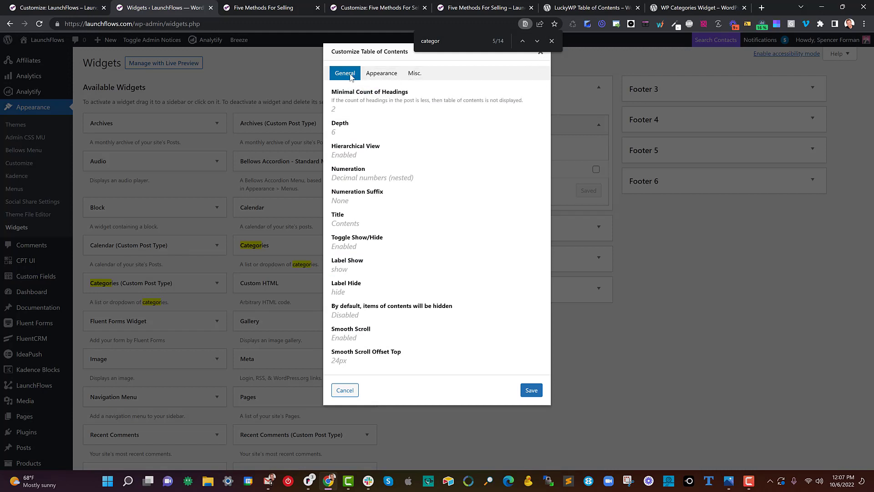
{"action": "left_click", "coordinate": [552, 41]}
{"action": "left_click", "coordinate": [541, 51]}
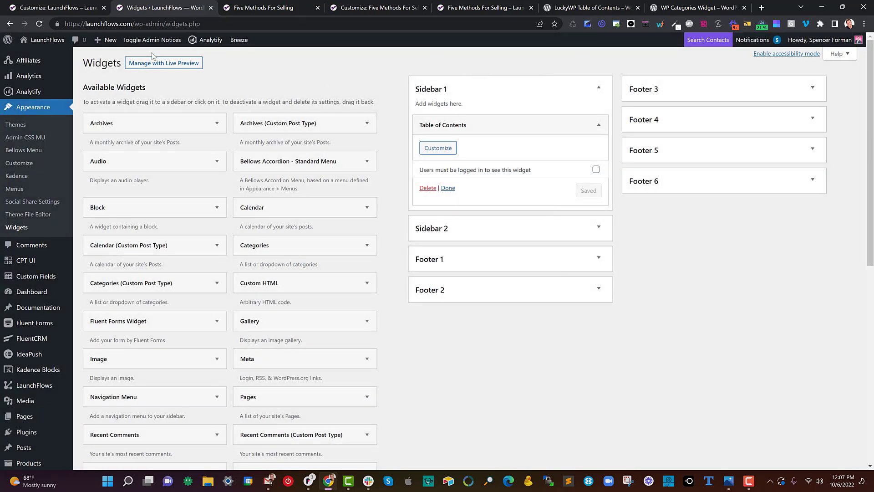
{"action": "left_click", "coordinate": [59, 10]}
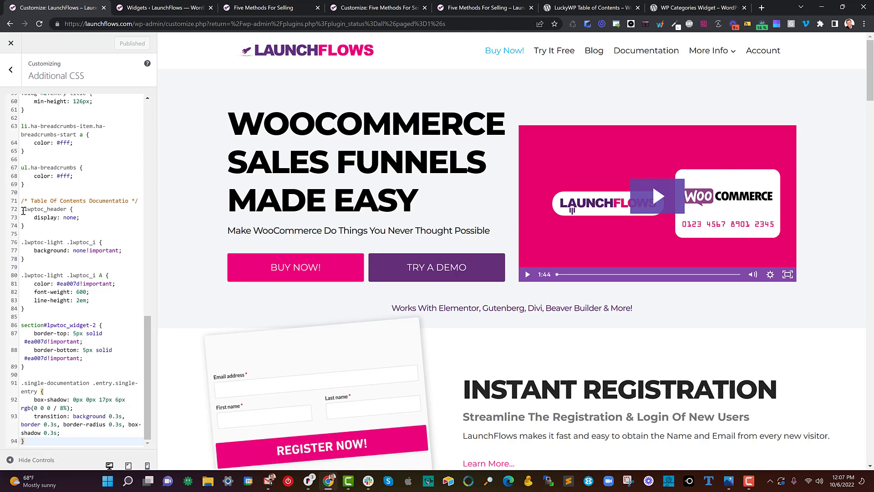
Select the Table Of Contents CSS rules on lines 72–93, then view the live Five Methods For Selling page
{"action": "left_click_drag", "start_coordinate": [24, 211], "coordinate": [85, 446]}
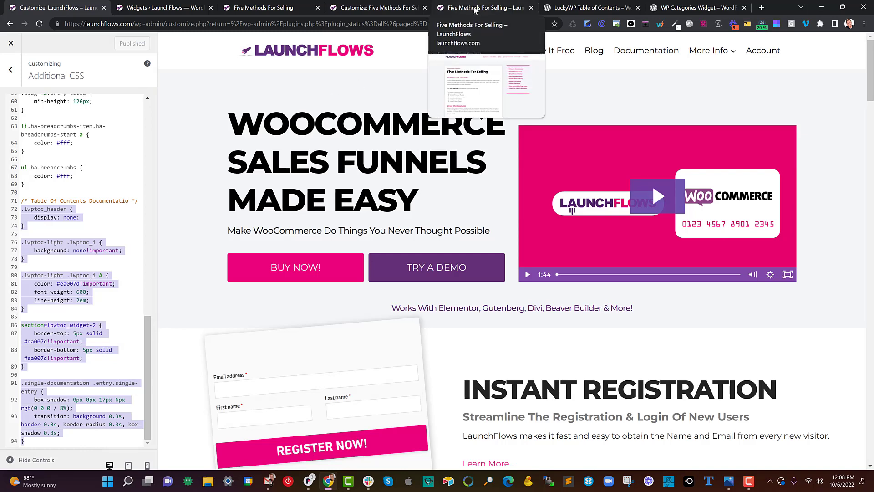
{"action": "left_click", "coordinate": [462, 3]}
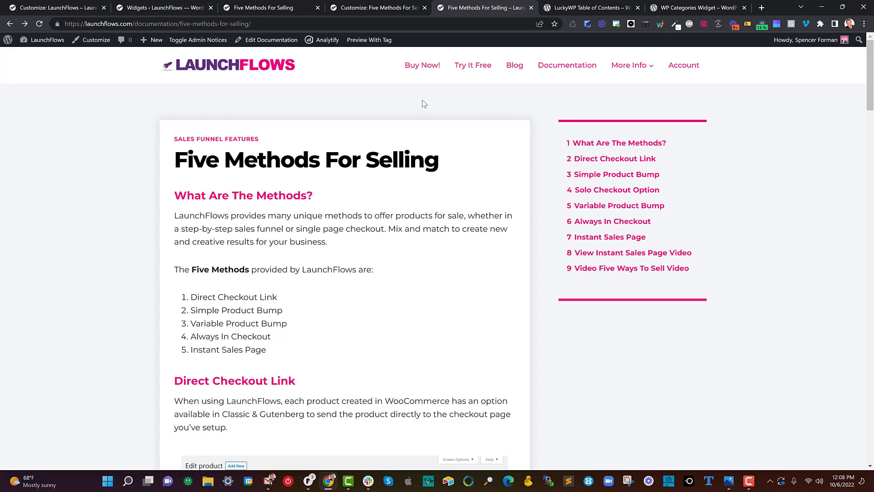
{"action": "left_click", "coordinate": [274, 11]}
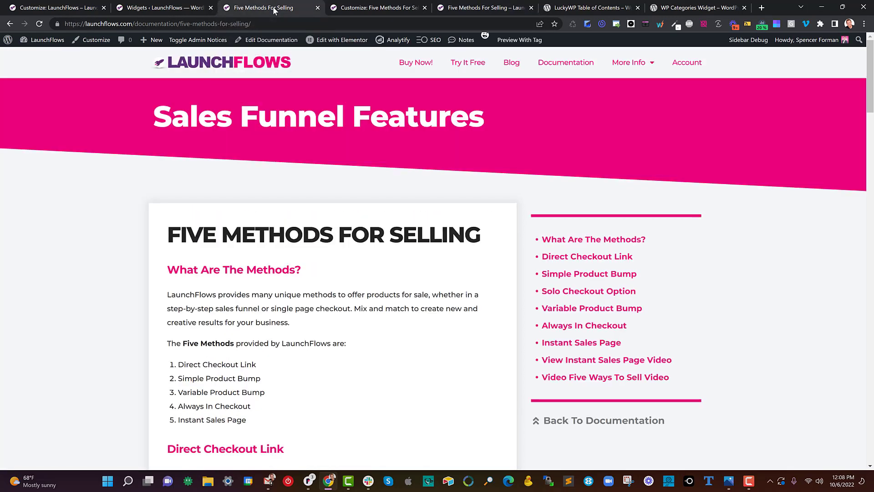
{"action": "scroll", "coordinate": [402, 159], "scroll_direction": "down", "scroll_amount": 3}
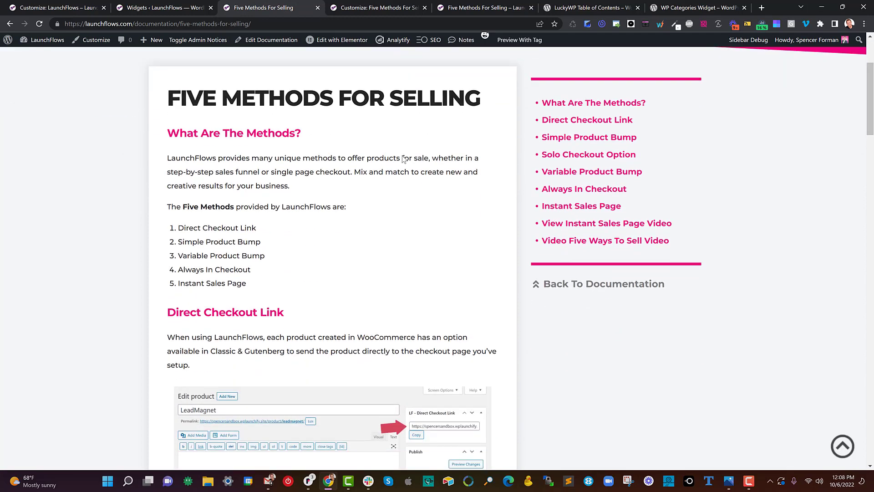
{"action": "left_click", "coordinate": [462, 10]}
{"action": "scroll", "coordinate": [479, 103], "scroll_direction": "down", "scroll_amount": 1}
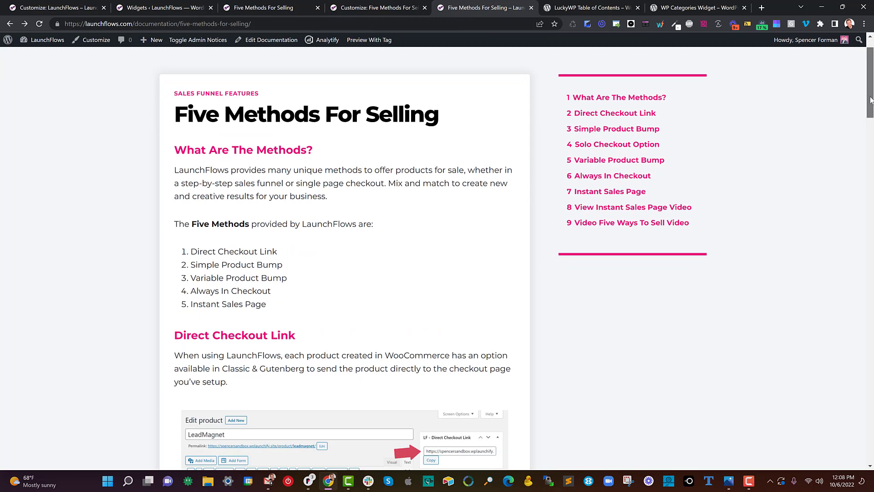
{"action": "left_click_drag", "start_coordinate": [871, 99], "coordinate": [871, 101]}
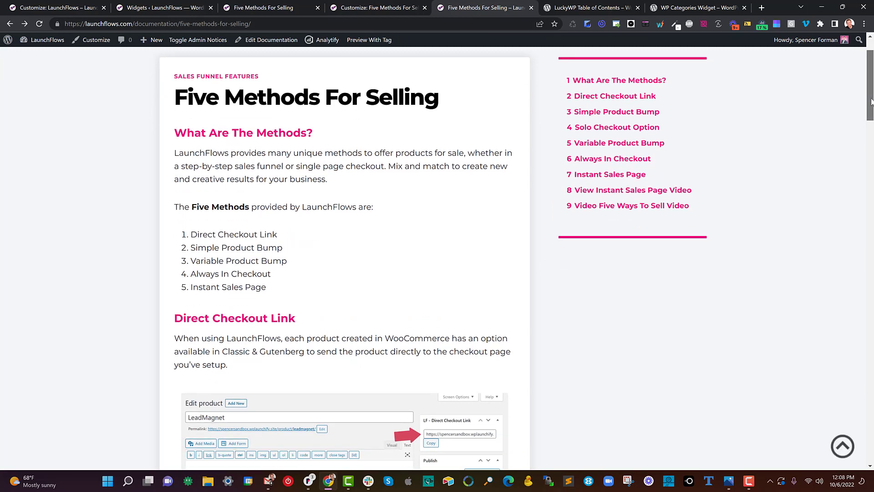
{"action": "left_click", "coordinate": [168, 8]}
{"action": "left_click", "coordinate": [272, 8]}
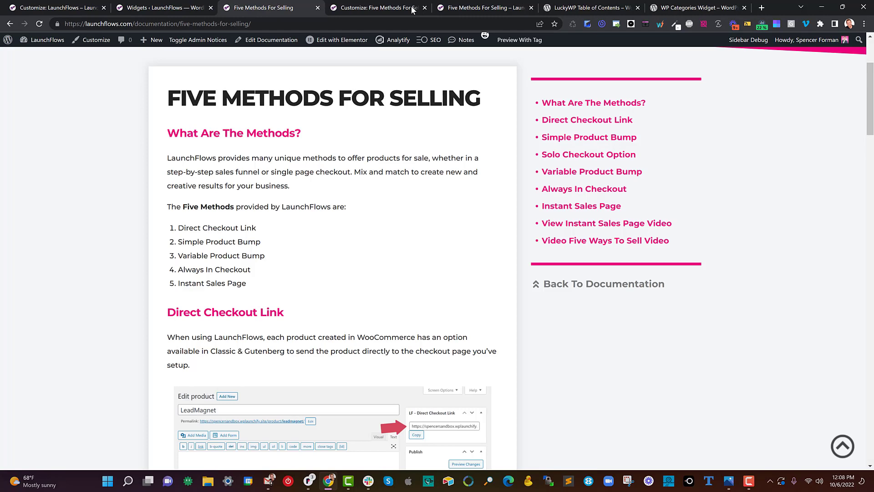
{"action": "left_click", "coordinate": [476, 8]}
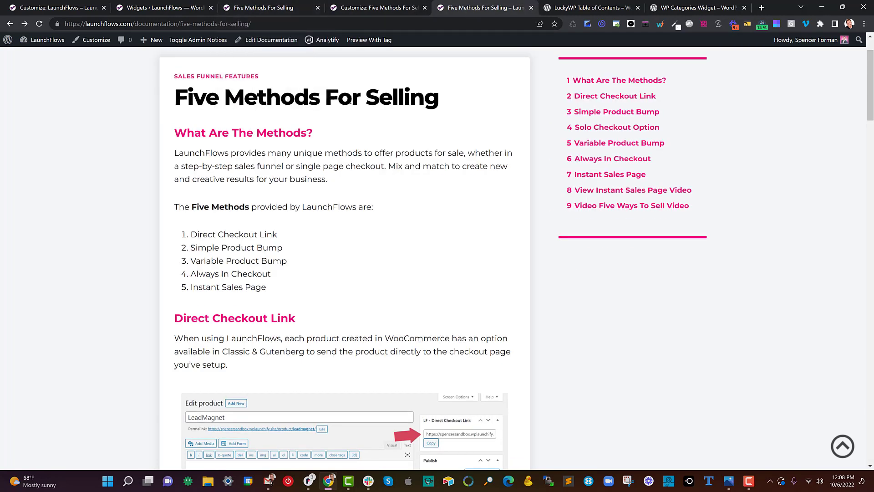
Bring up the documentation title's font design settings in the Documentation Layout customizer
{"action": "left_click", "coordinate": [258, 8]}
{"action": "left_click", "coordinate": [362, 7]}
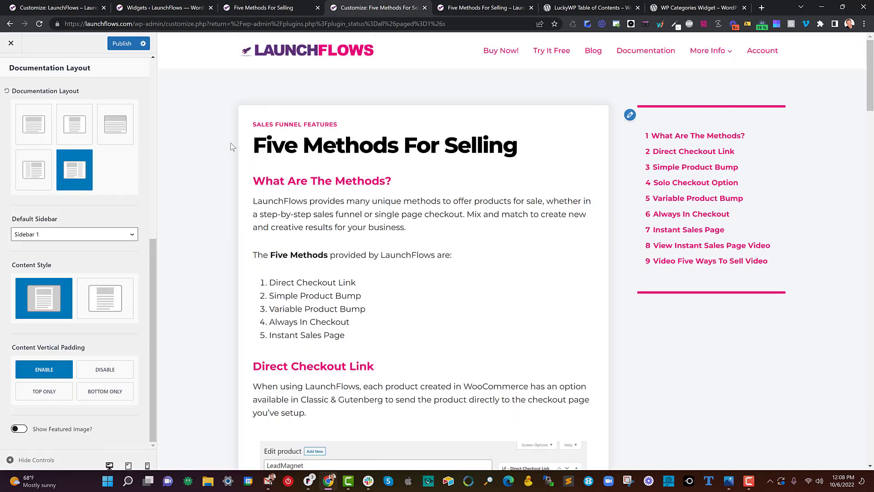
{"action": "scroll", "coordinate": [114, 128], "scroll_direction": "up", "scroll_amount": 8}
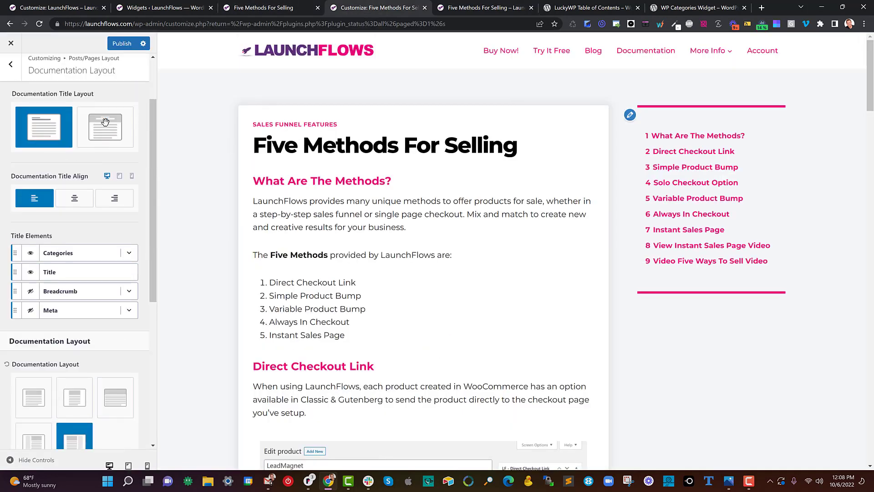
{"action": "left_click", "coordinate": [111, 97]}
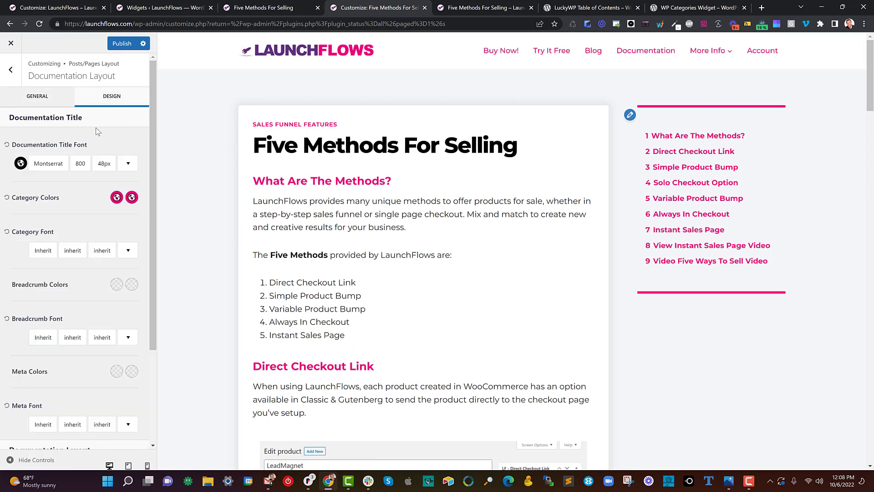
{"action": "left_click", "coordinate": [128, 163]}
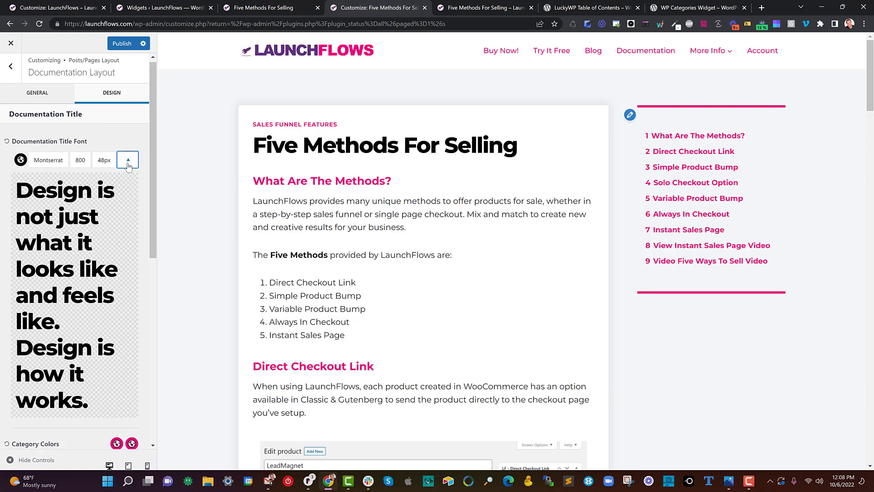
{"action": "scroll", "coordinate": [123, 132], "scroll_direction": "down", "scroll_amount": 2}
{"action": "left_click", "coordinate": [127, 72]}
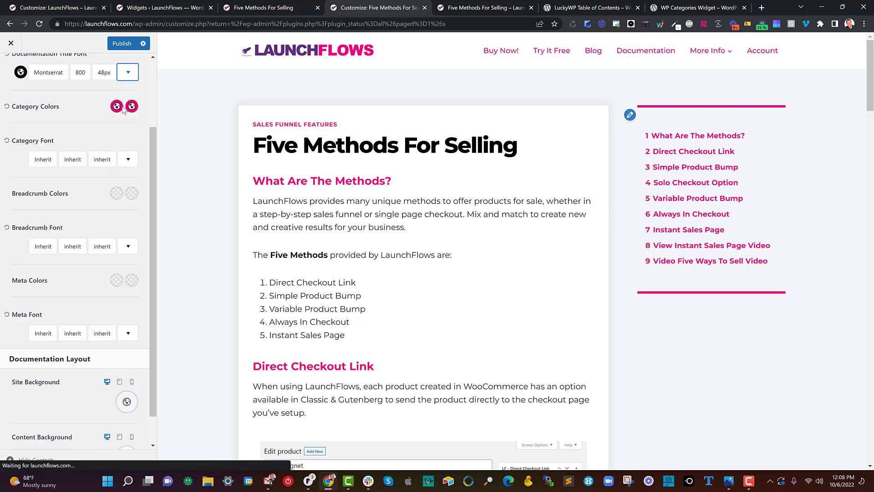
{"action": "scroll", "coordinate": [81, 120], "scroll_direction": "up", "scroll_amount": 1}
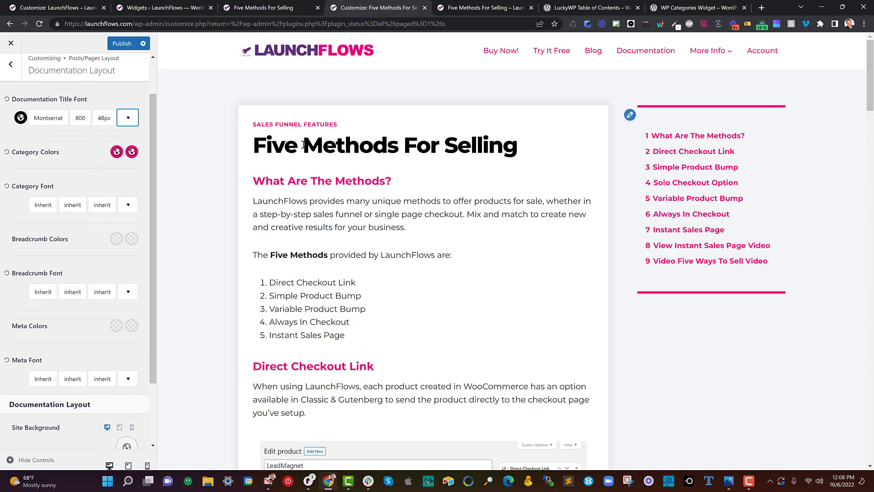
{"action": "scroll", "coordinate": [102, 130], "scroll_direction": "up", "scroll_amount": 1}
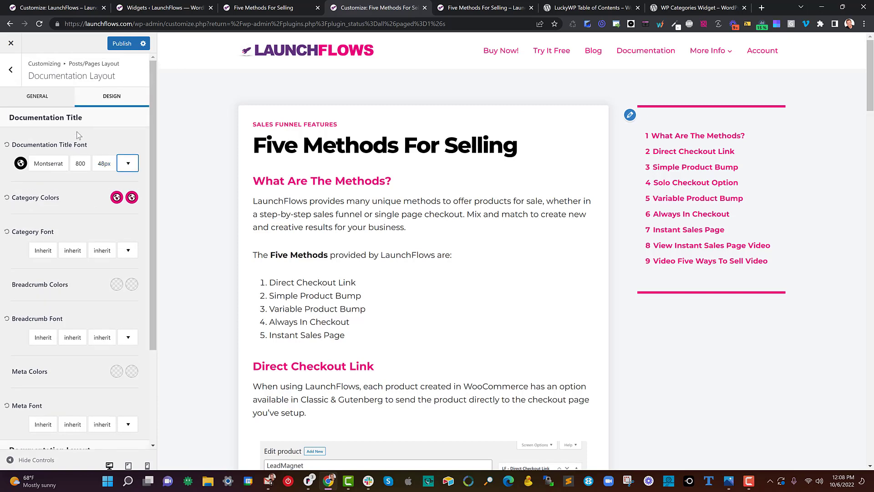
Keep Montserrat 800 at 48px, set the title transform to uppercase, and publish
{"action": "left_click", "coordinate": [81, 167]}
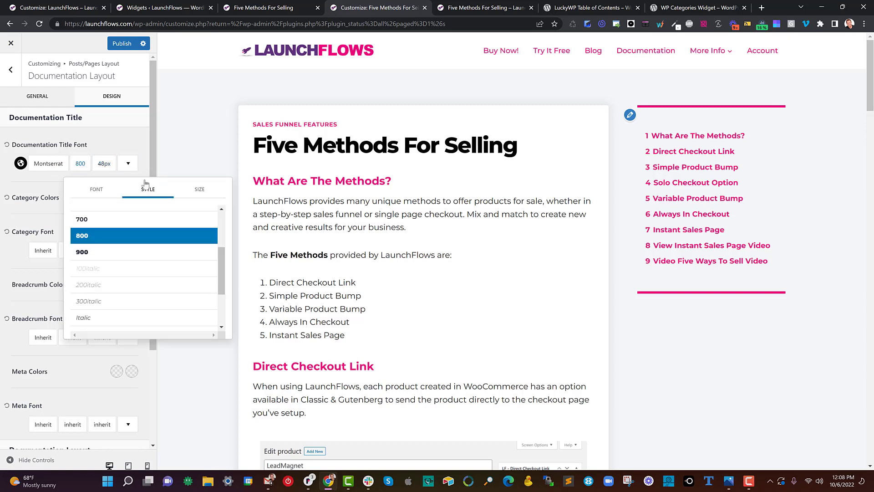
{"action": "left_click", "coordinate": [105, 193]}
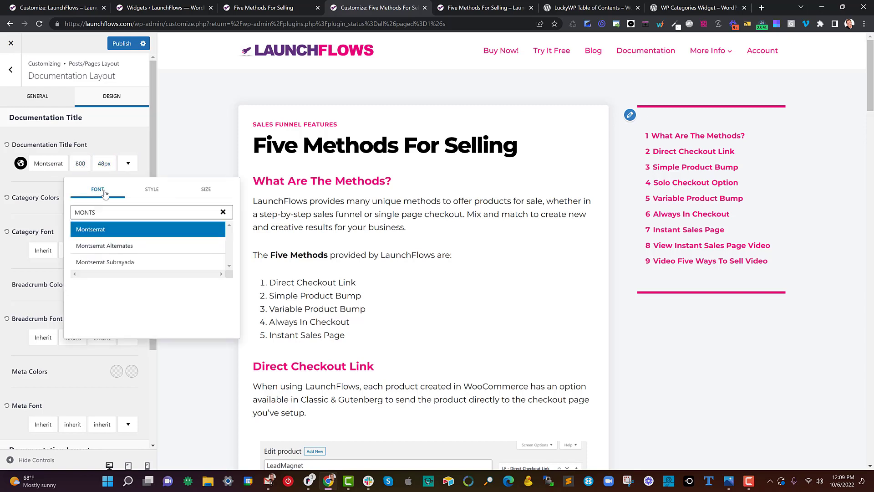
{"action": "left_click", "coordinate": [204, 191]}
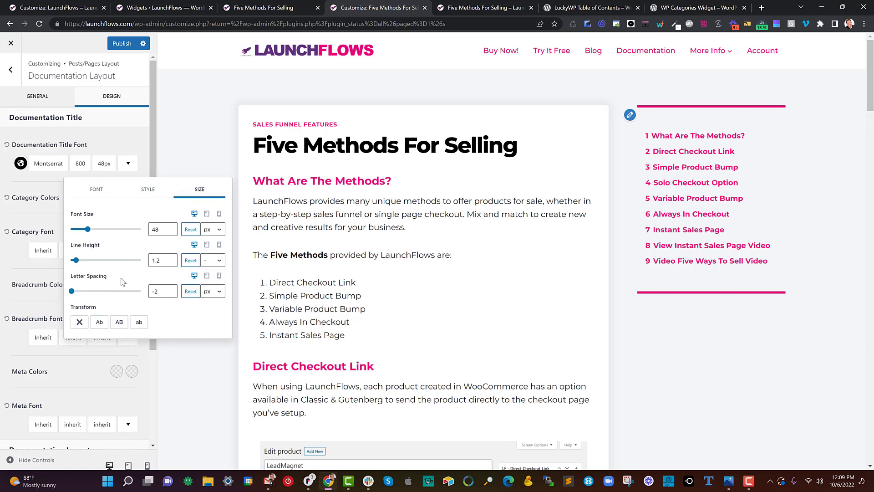
{"action": "left_click", "coordinate": [99, 322]}
{"action": "left_click", "coordinate": [115, 324]}
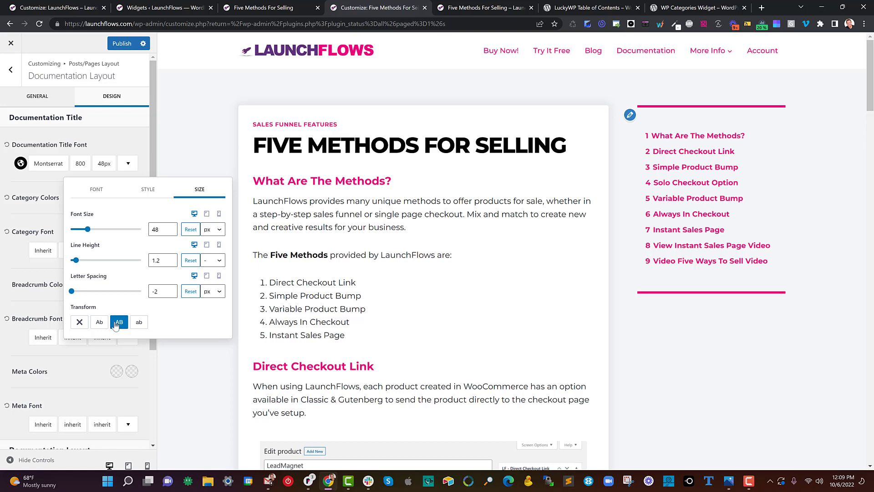
{"action": "left_click", "coordinate": [122, 44]}
Reload the live post and scroll to its header to confirm the 'FIVE METHODS FOR SELLING' title
{"action": "left_click", "coordinate": [478, 9]}
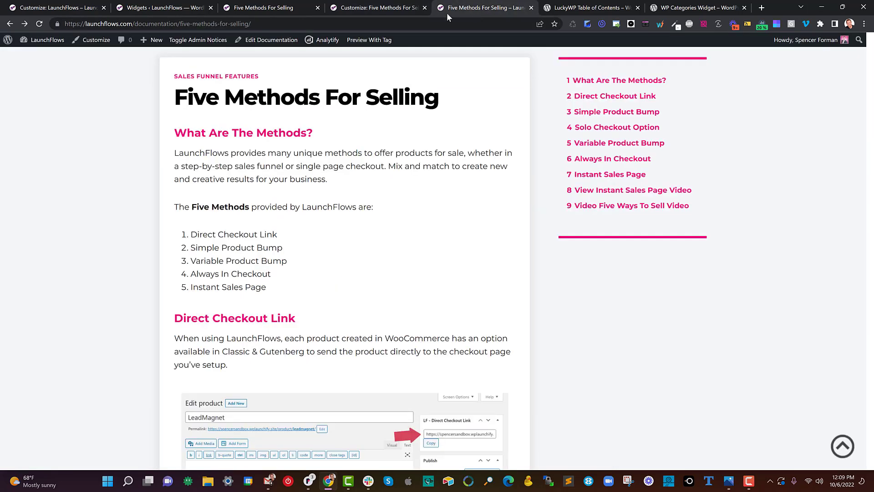
{"action": "left_click", "coordinate": [39, 24]}
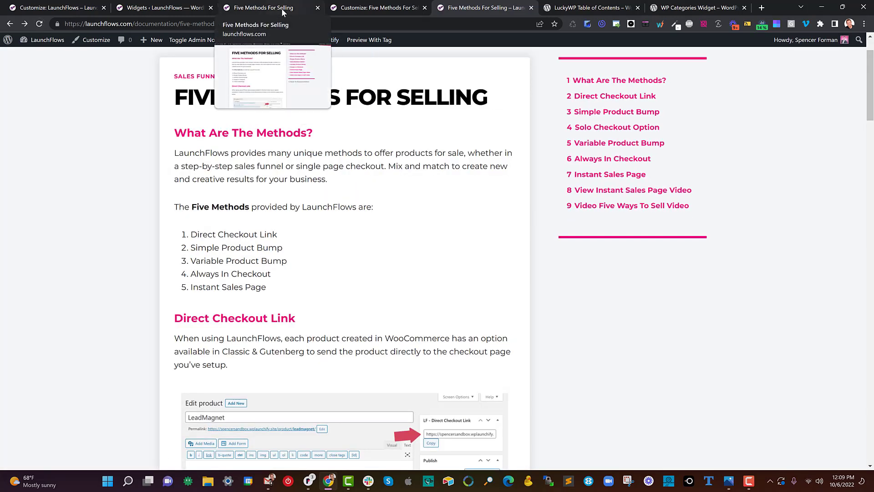
{"action": "left_click", "coordinate": [282, 9]}
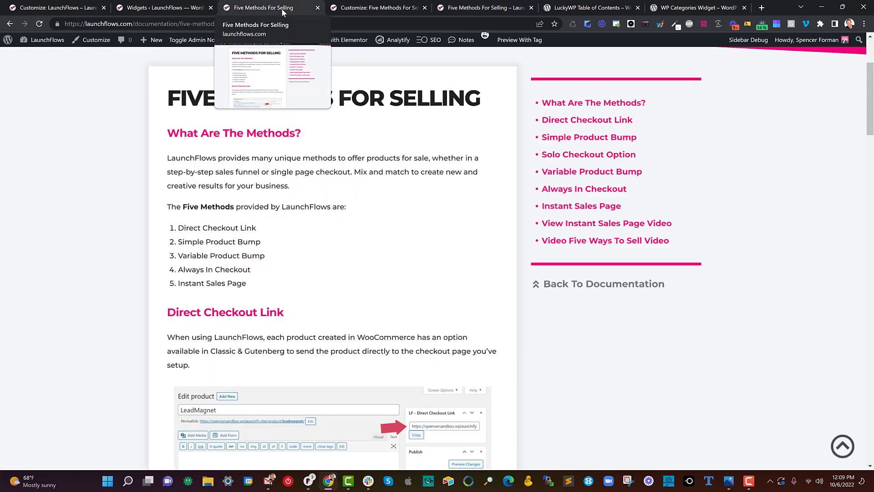
{"action": "left_click", "coordinate": [468, 8]}
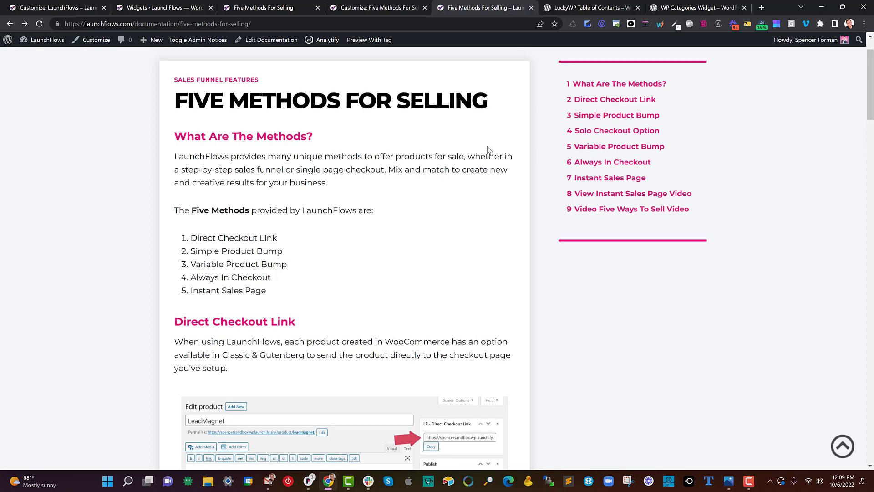
{"action": "scroll", "coordinate": [489, 145], "scroll_direction": "up", "scroll_amount": 1}
{"action": "scroll", "coordinate": [489, 145], "scroll_direction": "up", "scroll_amount": 1}
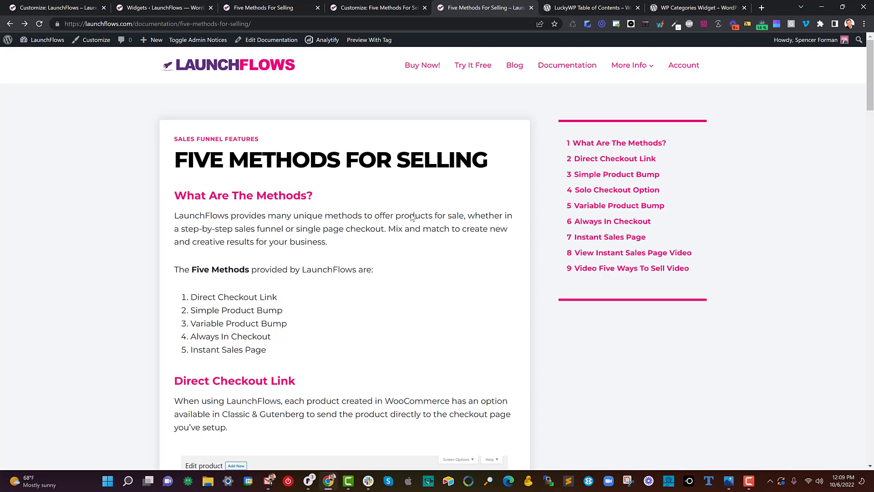
Open the Installed Plugins list from the Plugins admin menu
{"action": "left_click", "coordinate": [143, 7]}
{"action": "scroll", "coordinate": [43, 327], "scroll_direction": "down", "scroll_amount": 4}
{"action": "mouse_move", "coordinate": [34, 298]}
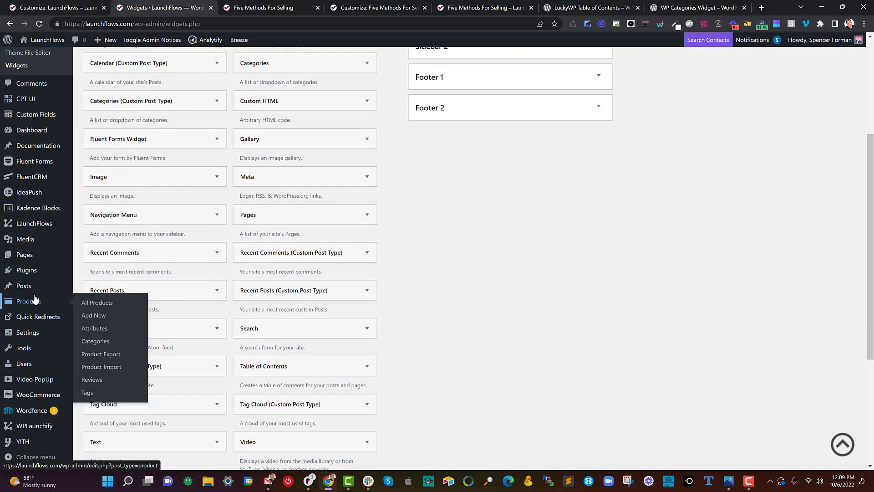
{"action": "mouse_move", "coordinate": [33, 273]}
{"action": "left_click", "coordinate": [92, 272]}
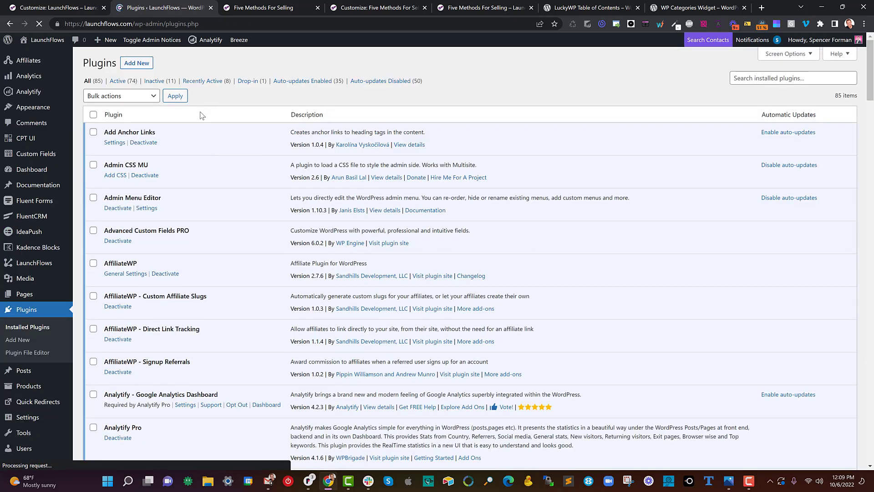
Open the Add Anchor Links plugin details (version 1.0.4) in a new tab and view it
{"action": "left_click", "coordinate": [406, 145]}
{"action": "right_click", "coordinate": [407, 145]}
{"action": "left_click", "coordinate": [416, 150]}
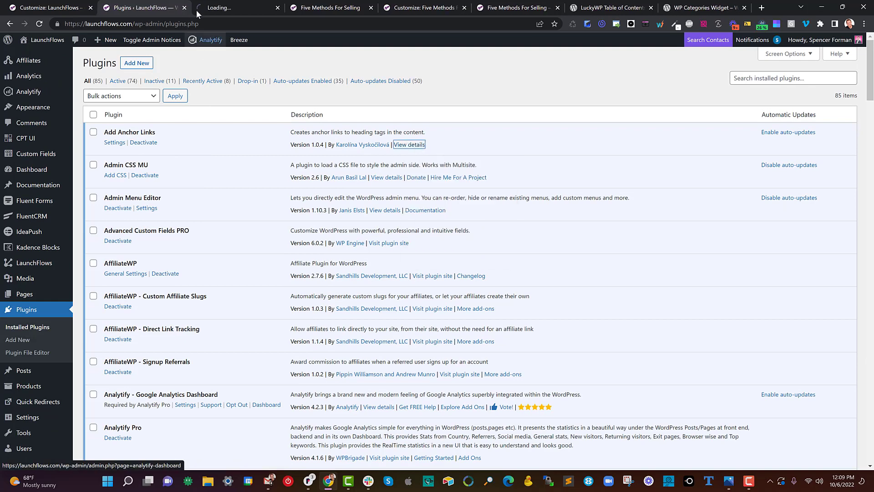
{"action": "left_click", "coordinate": [215, 8]}
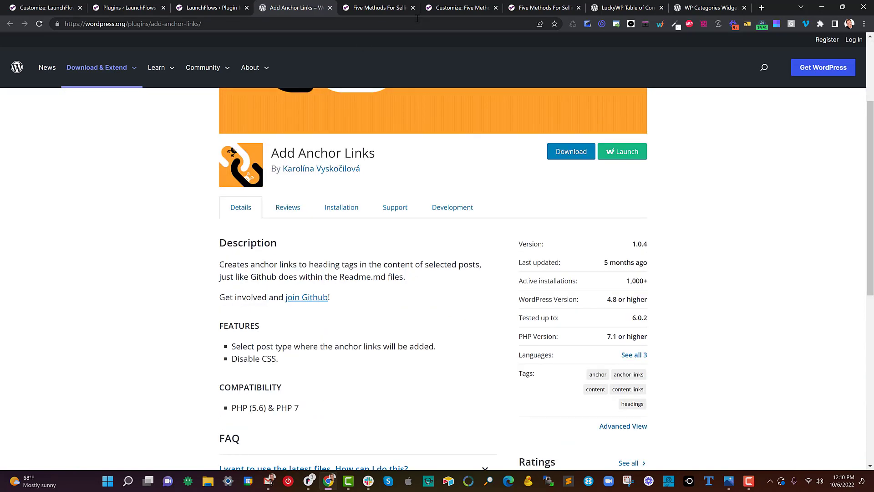
Copy the link address of the Simple Product Bump heading's anchor on the live post
{"action": "left_click", "coordinate": [533, 8]}
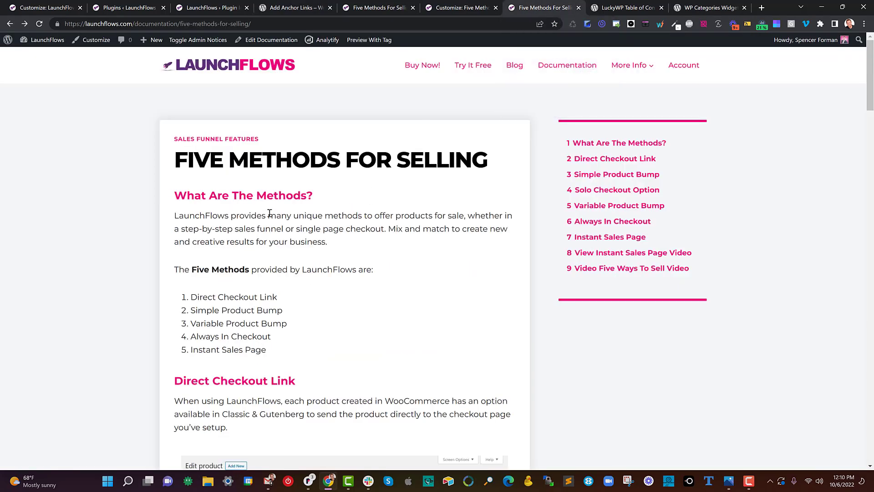
{"action": "scroll", "coordinate": [243, 260], "scroll_direction": "down", "scroll_amount": 3}
{"action": "scroll", "coordinate": [243, 259], "scroll_direction": "down", "scroll_amount": 7}
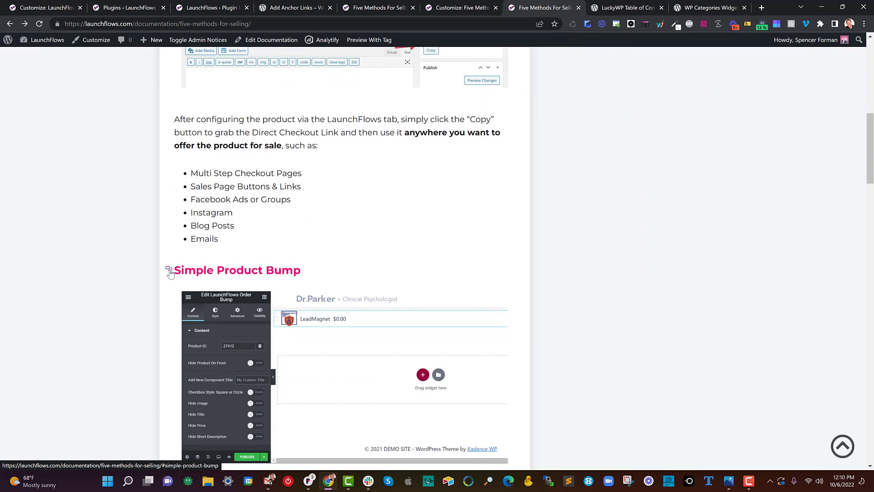
{"action": "left_click", "coordinate": [169, 270]}
{"action": "scroll", "coordinate": [171, 198], "scroll_direction": "up", "scroll_amount": 3}
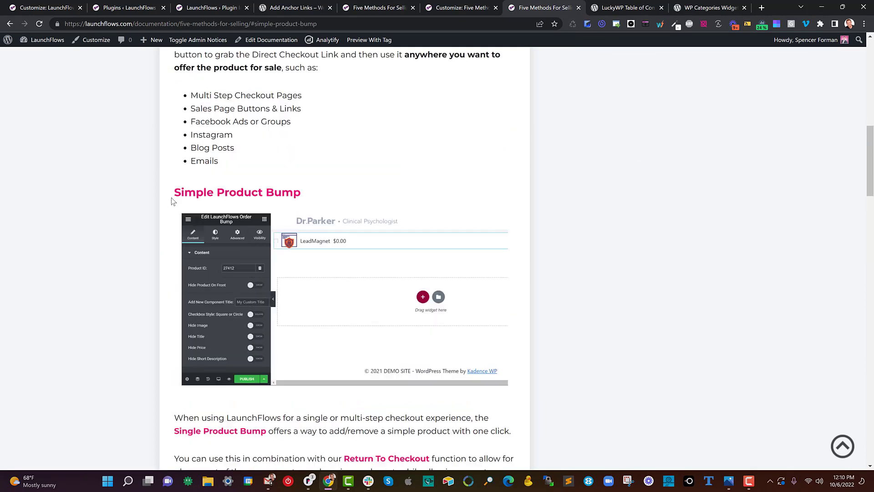
{"action": "right_click", "coordinate": [169, 193]}
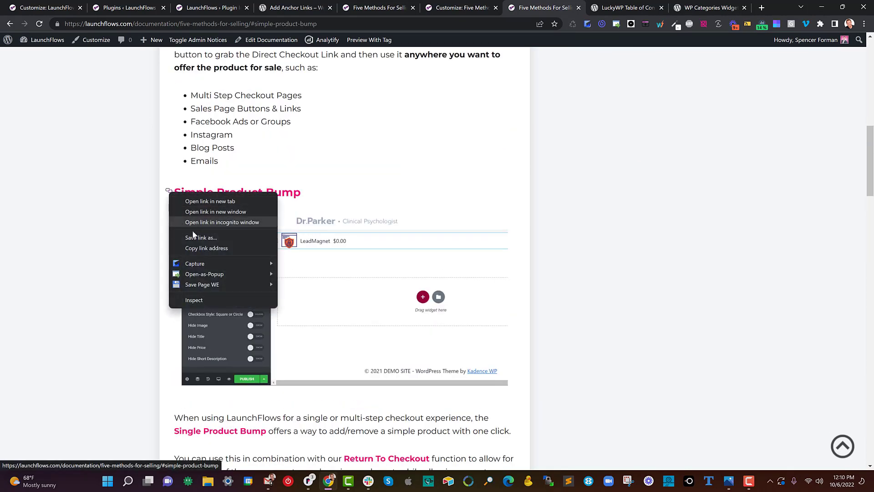
{"action": "left_click", "coordinate": [192, 248]}
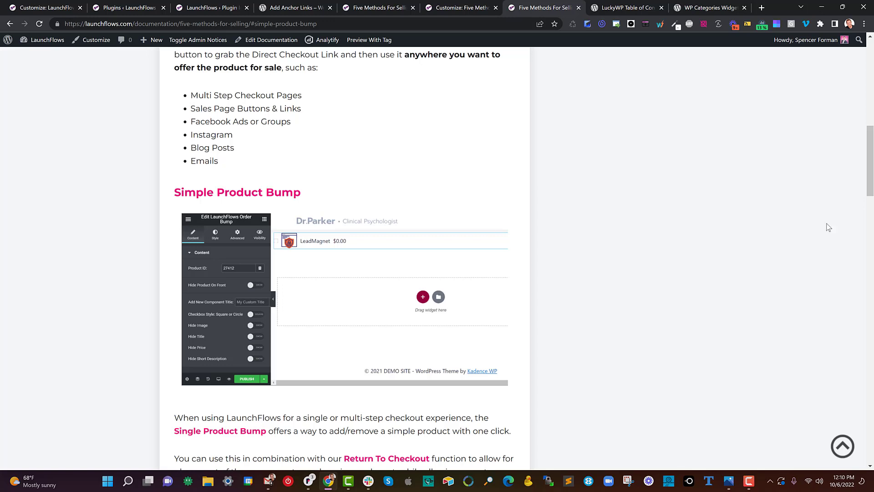
{"action": "left_click_drag", "start_coordinate": [870, 152], "coordinate": [870, 69]}
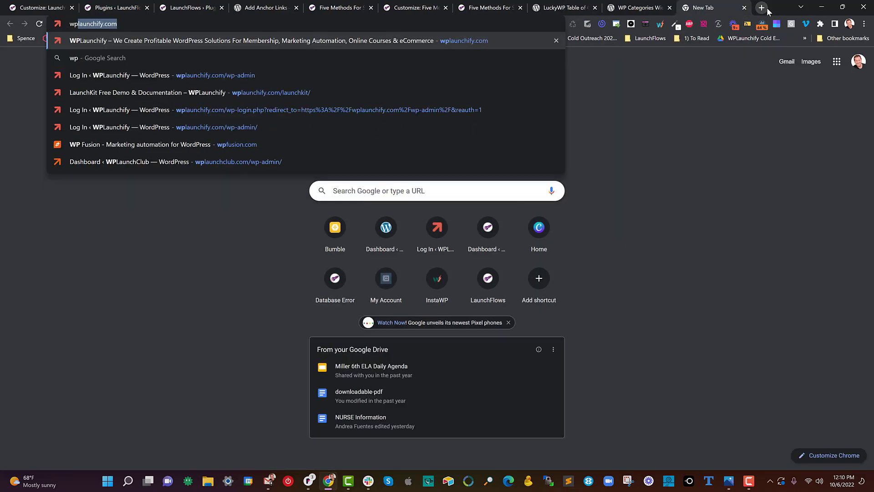
Go to wplaunchkit.com in a new Chrome tab to load the LaunchKit homepage
{"action": "type", "text": "launchkit"}
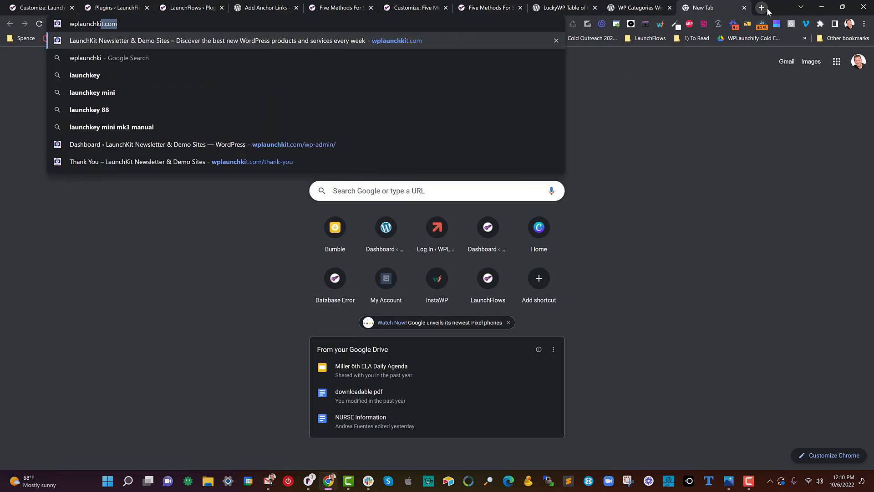
{"action": "key", "text": "Return"}
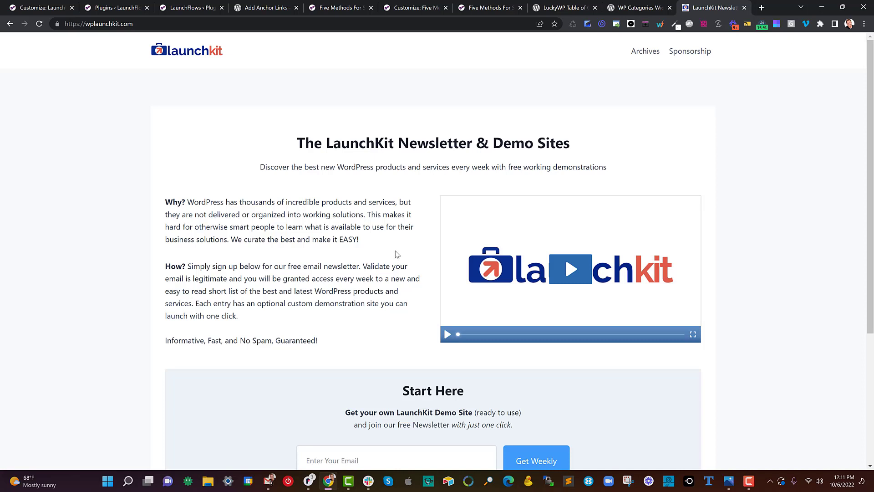
{"action": "scroll", "coordinate": [393, 274], "scroll_direction": "down", "scroll_amount": 2}
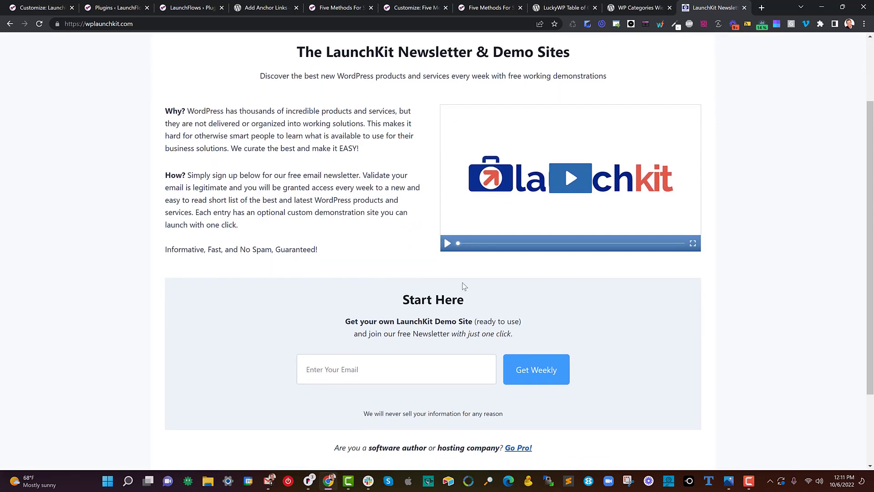